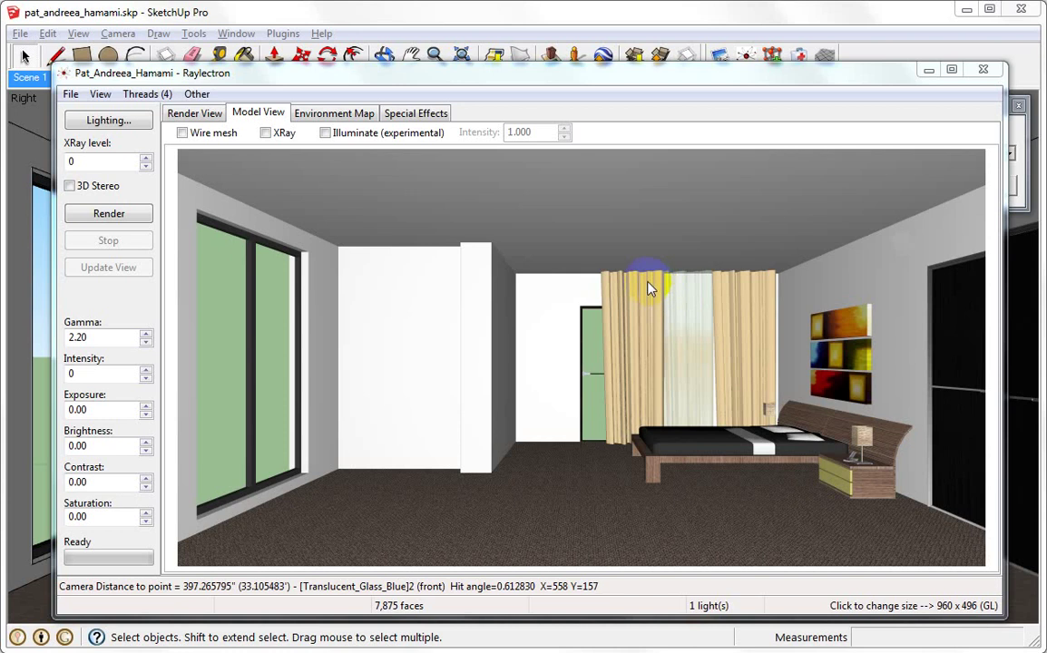
Switch lighting to path tracing with Sky (daylight) as the only source and artificial lights off.
{"action": "left_click", "coordinate": [127, 120]}
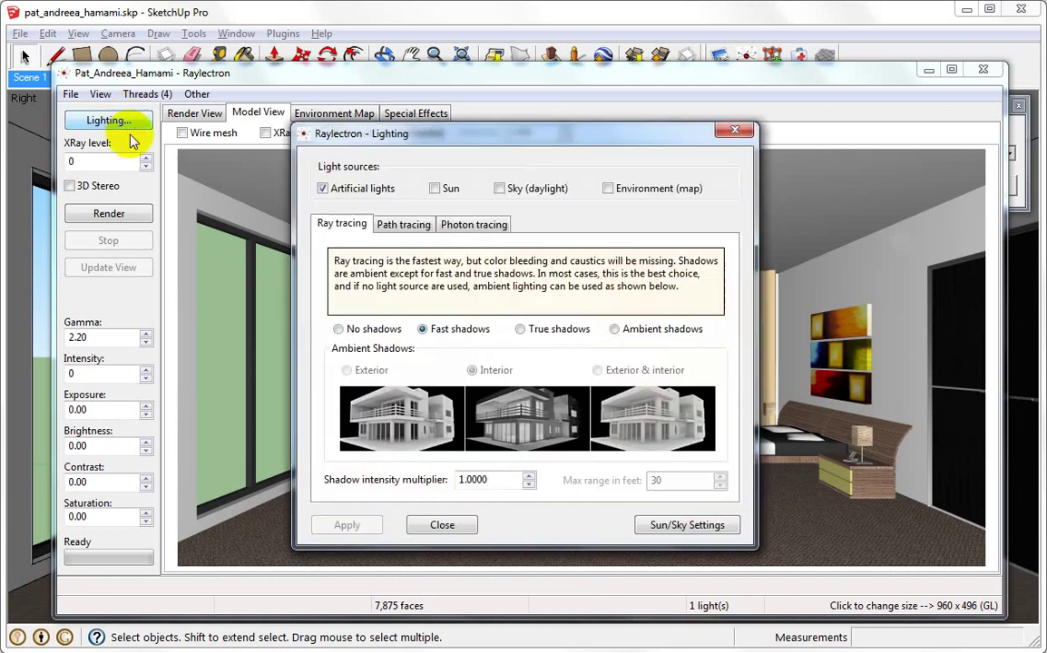
{"action": "left_click", "coordinate": [401, 223]}
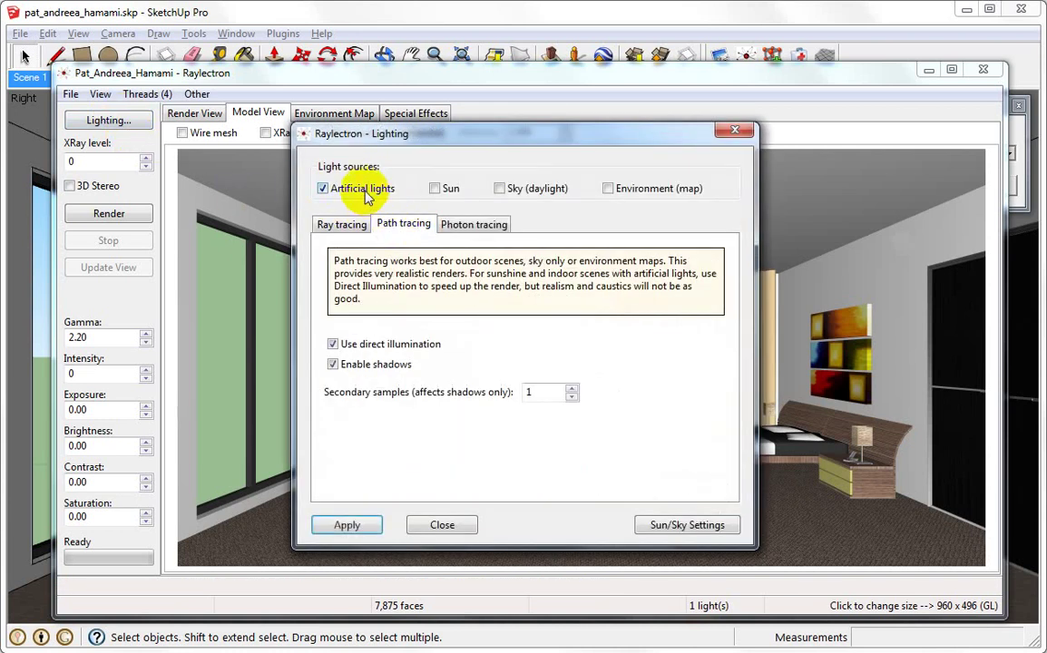
{"action": "left_click", "coordinate": [322, 188]}
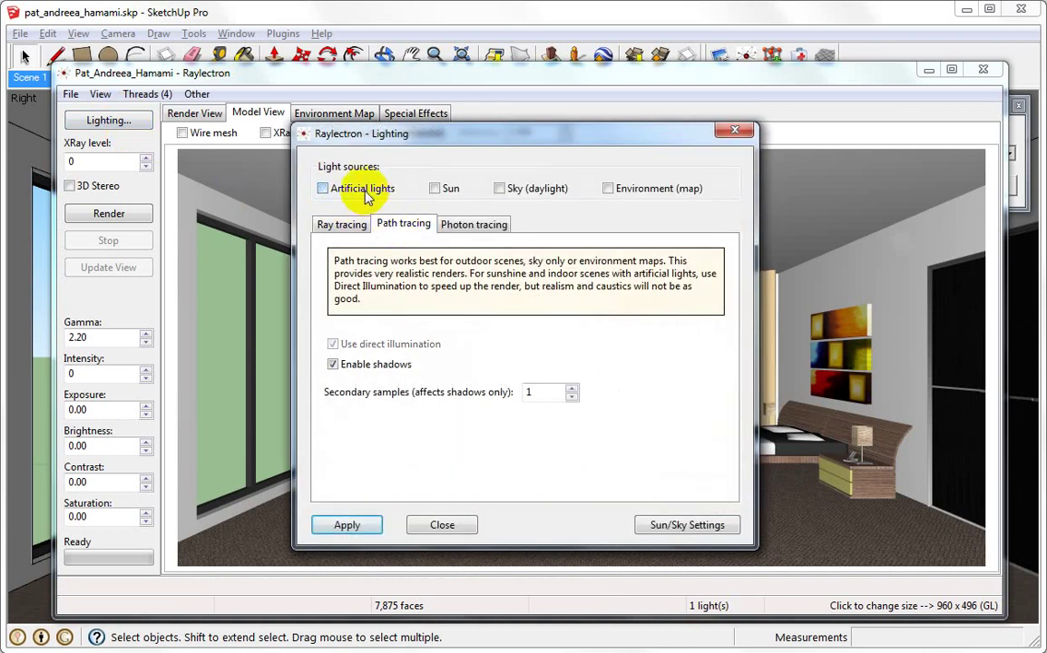
{"action": "left_click", "coordinate": [501, 188]}
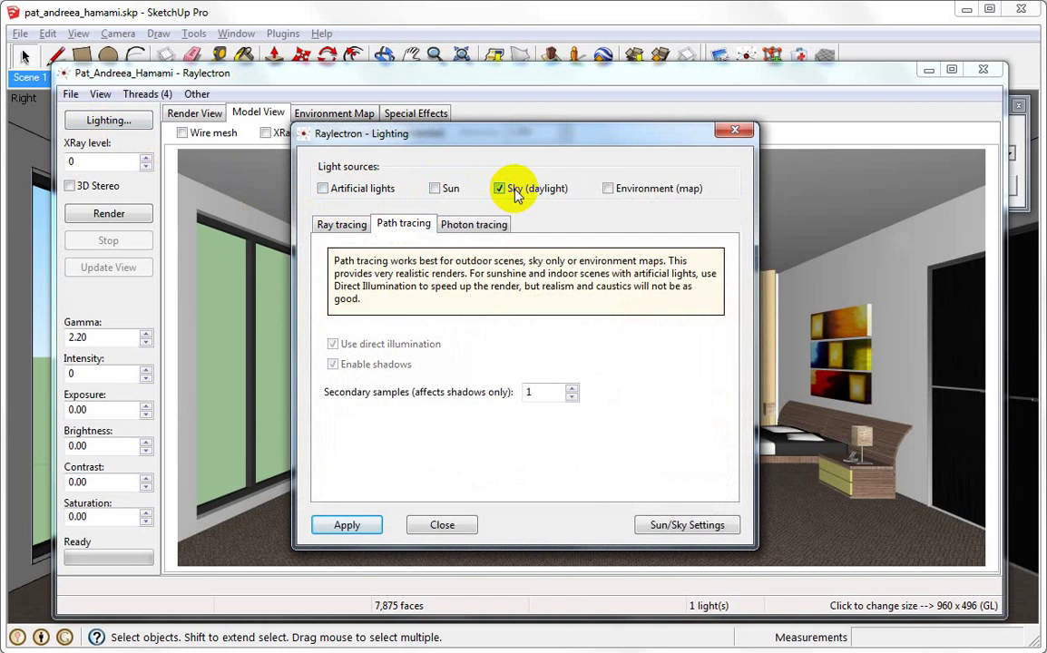
{"action": "left_click", "coordinate": [355, 526]}
{"action": "left_click", "coordinate": [430, 526]}
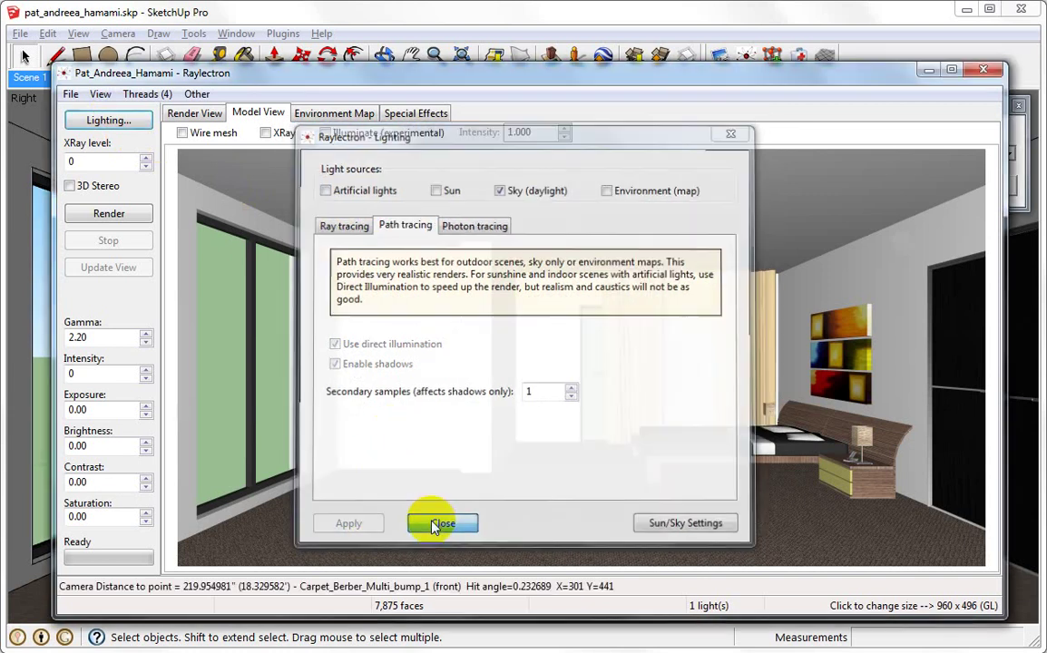
Render the bedroom in daylight with tone mapping on, stopping at 40 samples.
{"action": "left_click", "coordinate": [135, 217]}
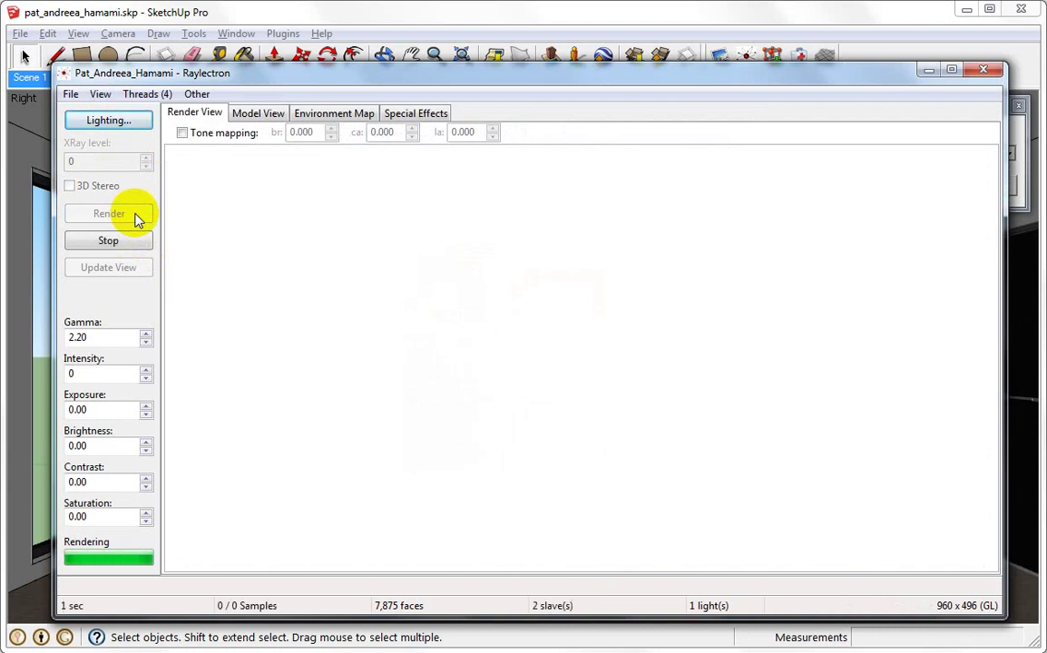
{"action": "left_click", "coordinate": [135, 272]}
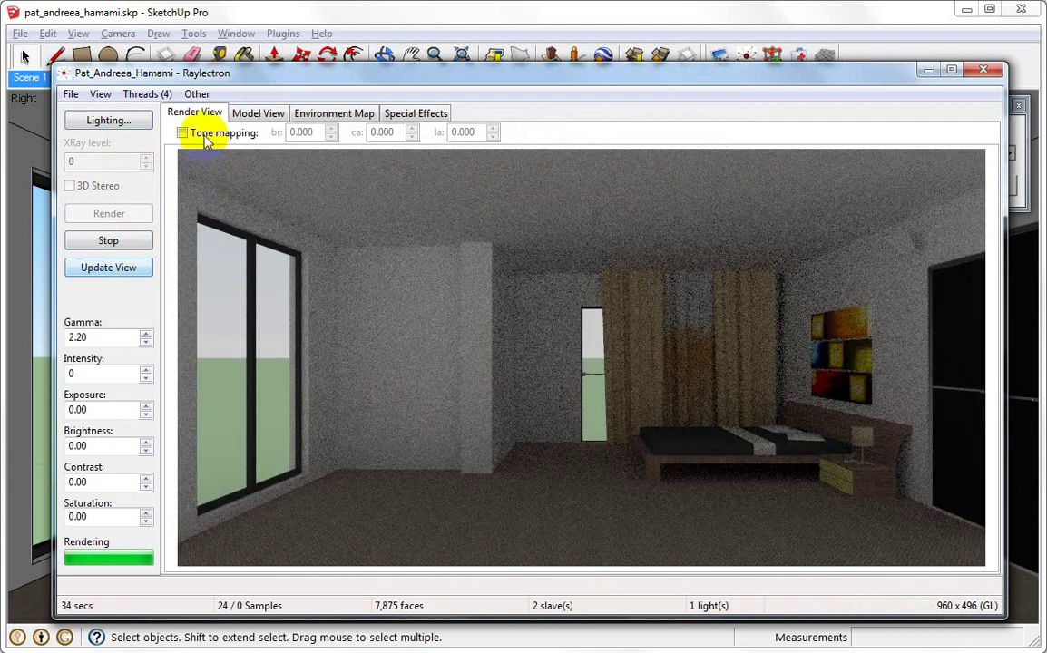
{"action": "left_click", "coordinate": [205, 137]}
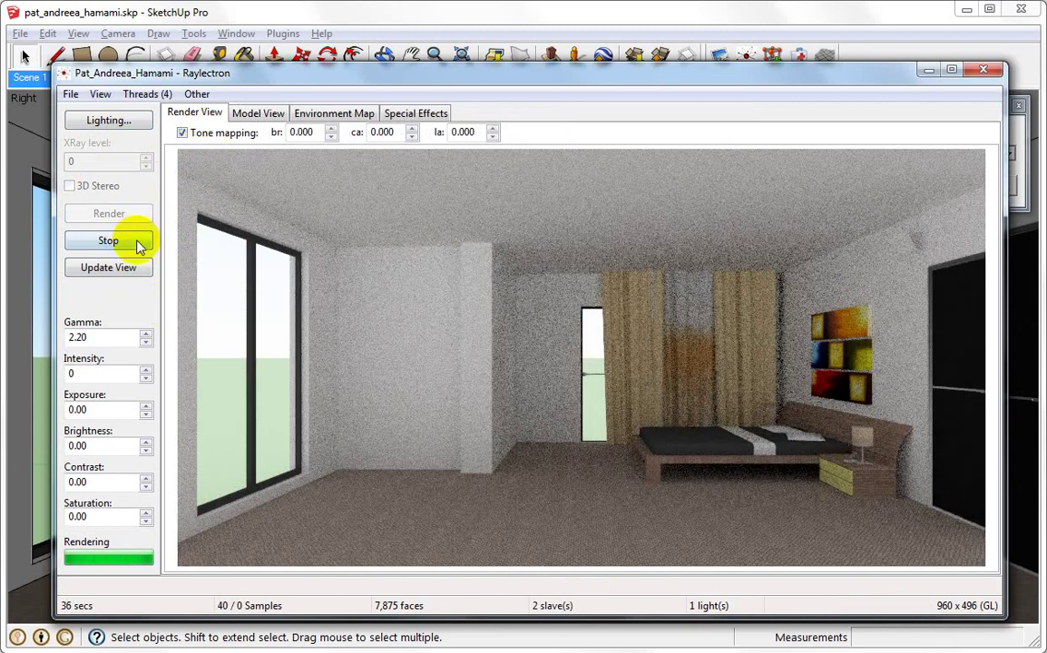
{"action": "left_click", "coordinate": [136, 243]}
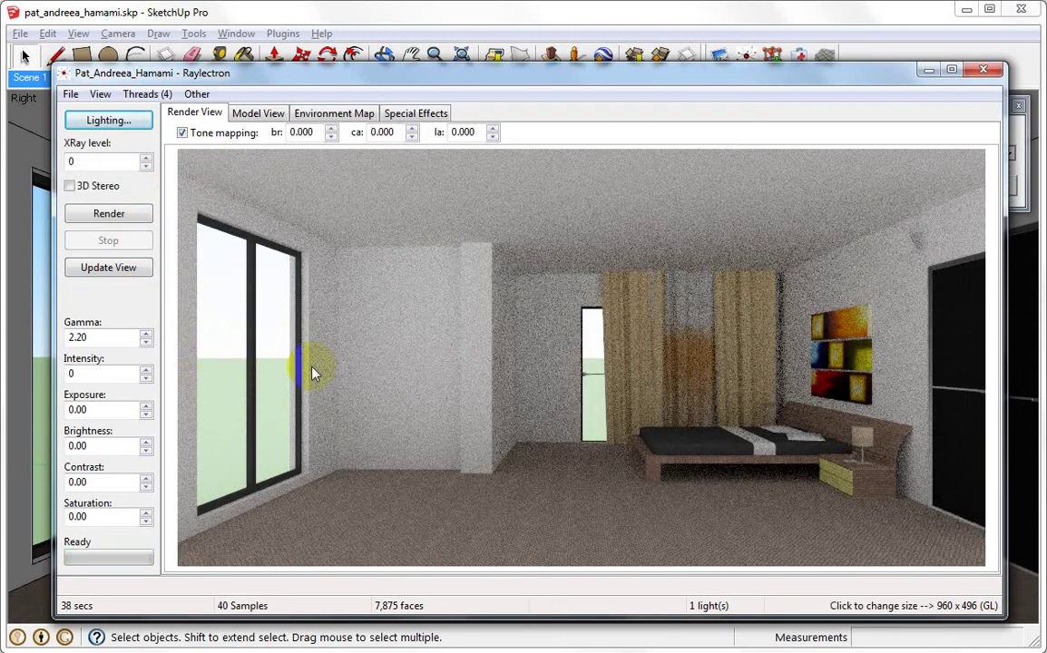
{"action": "left_click", "coordinate": [592, 339]}
Load OpenfootageNETHDRFieldFreilassing_big.hdr as the 360° environment map, marked as already gamma corrected.
{"action": "left_click", "coordinate": [73, 96]}
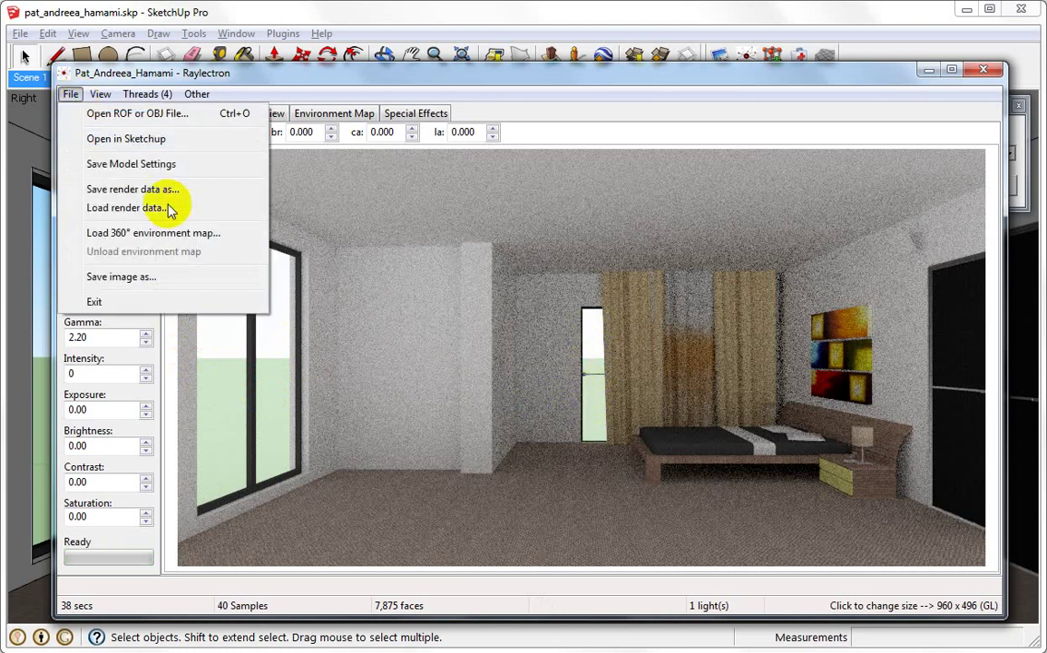
{"action": "left_click", "coordinate": [235, 234]}
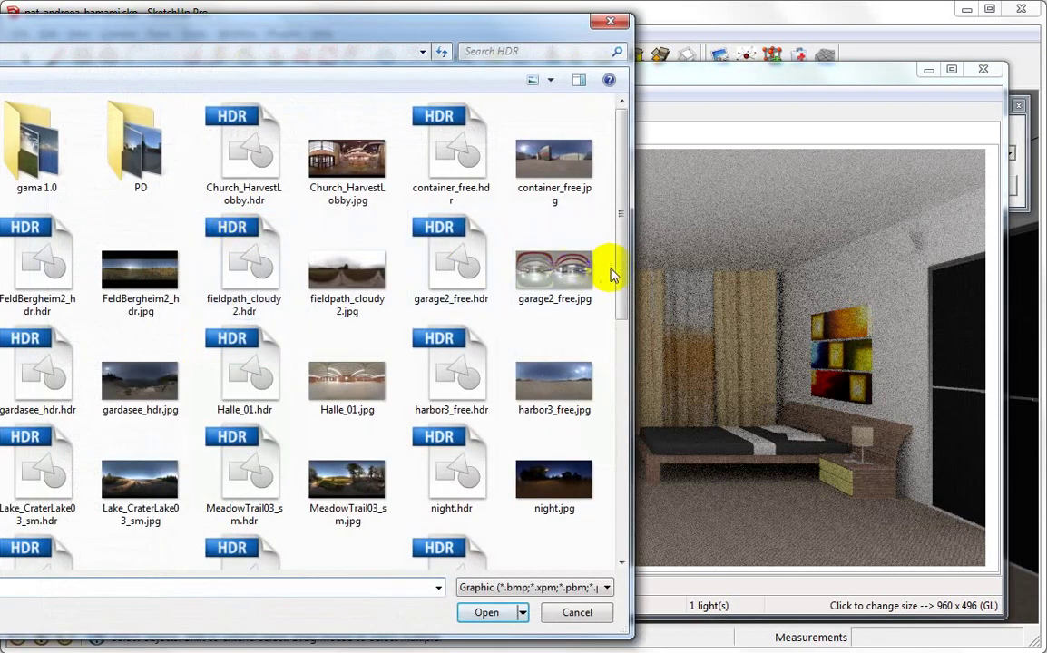
{"action": "left_click_drag", "start_coordinate": [620, 270], "coordinate": [626, 537]}
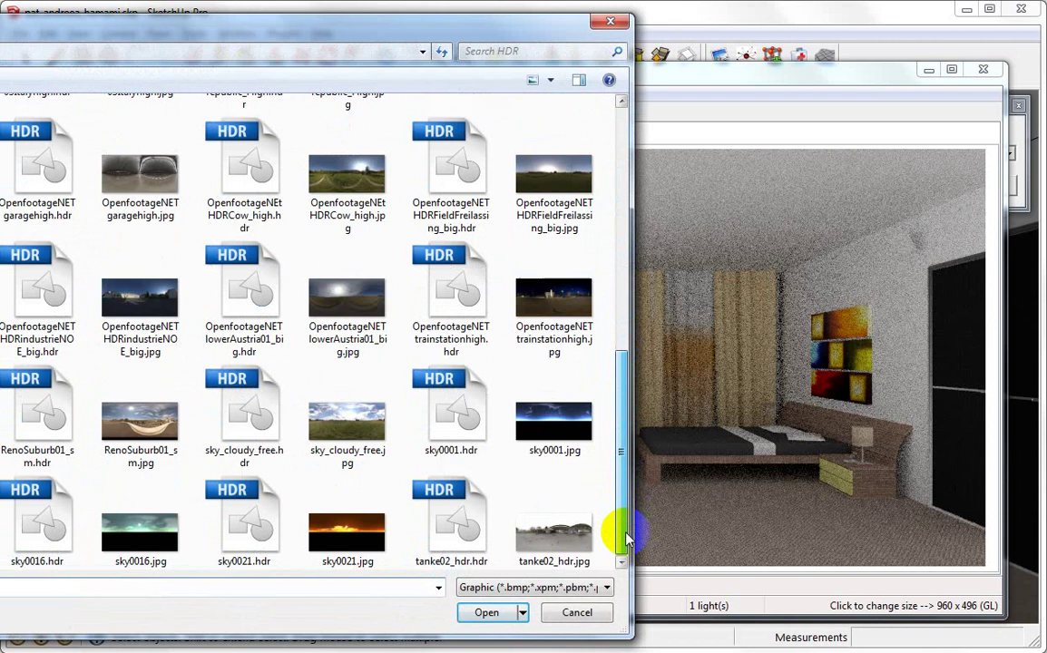
{"action": "left_click", "coordinate": [541, 184]}
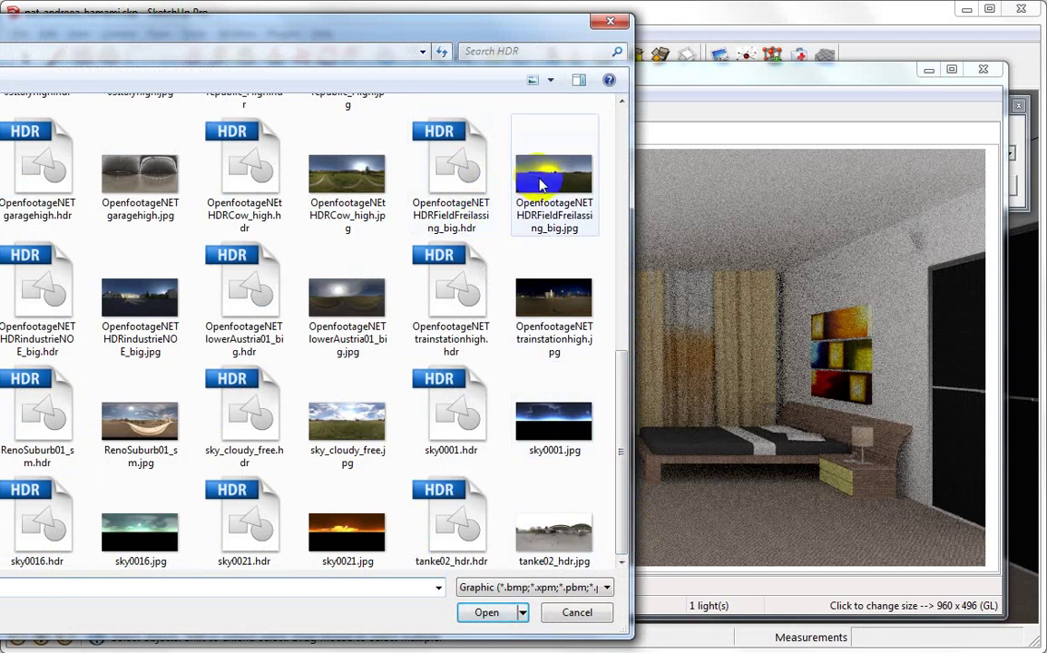
{"action": "left_click", "coordinate": [451, 171]}
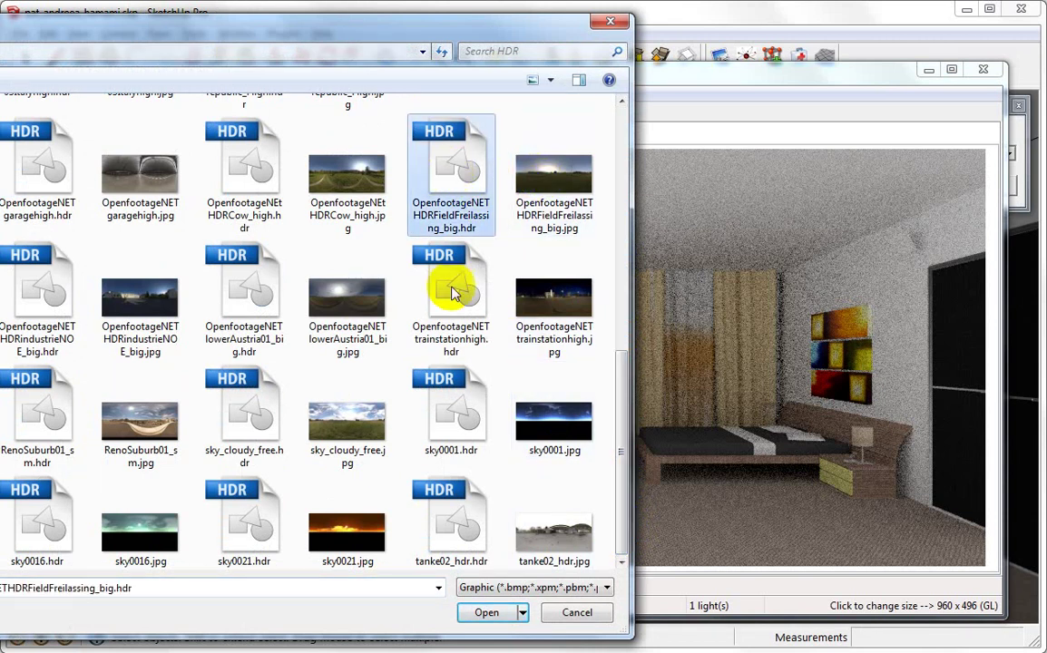
{"action": "left_click", "coordinate": [486, 613]}
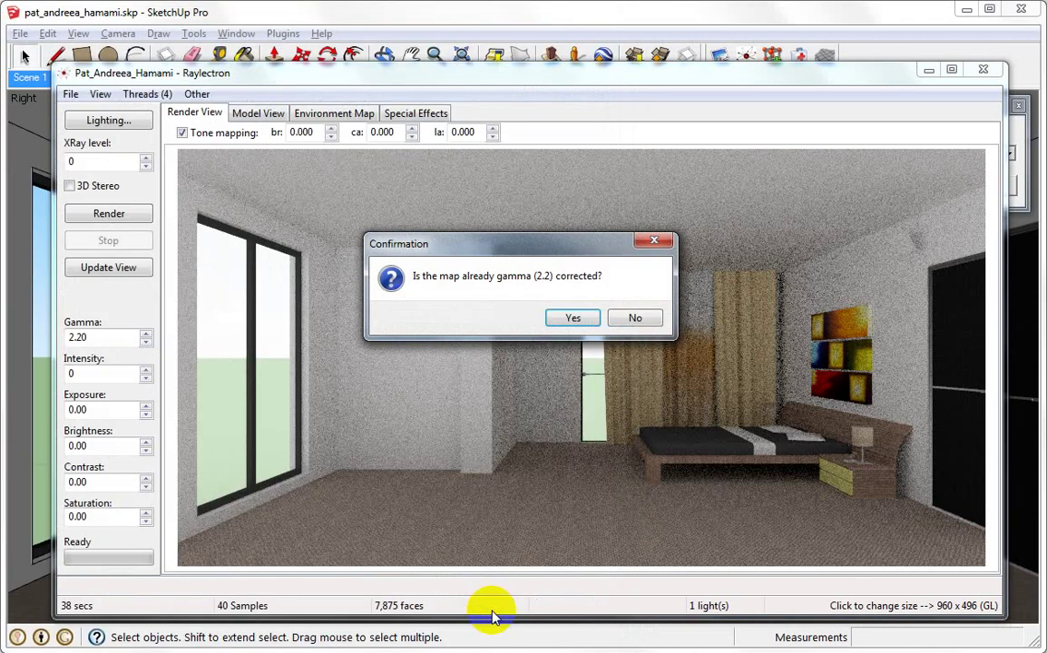
{"action": "left_click", "coordinate": [565, 323]}
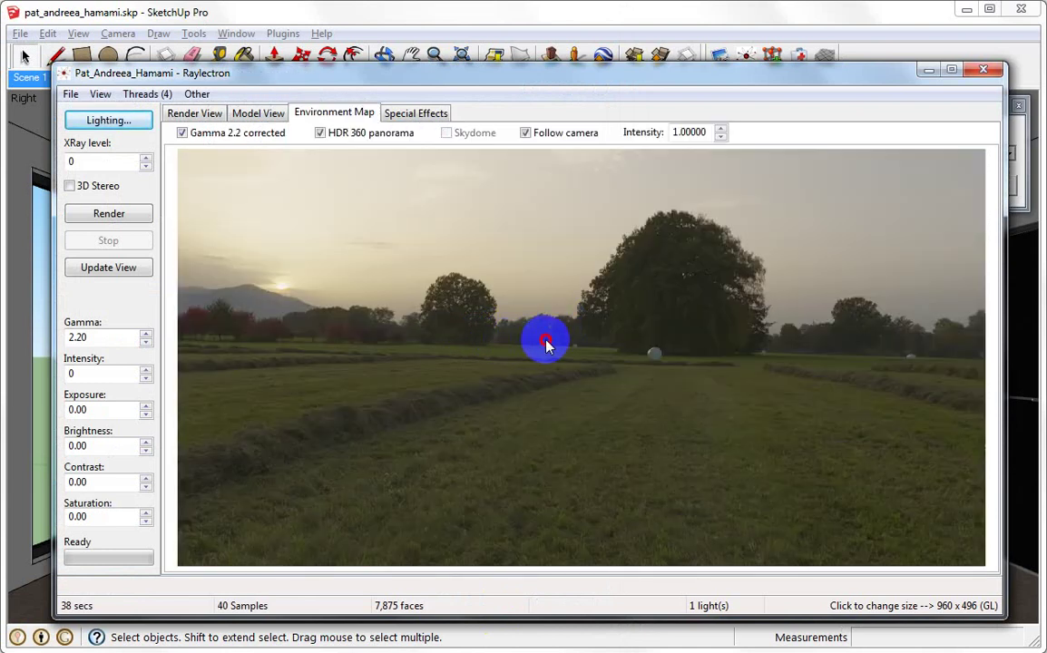
Rotate the field panorama so the low sun sits left of centre and the big tree right.
{"action": "left_click", "coordinate": [545, 345]}
{"action": "left_click_drag", "start_coordinate": [545, 344], "coordinate": [739, 355]}
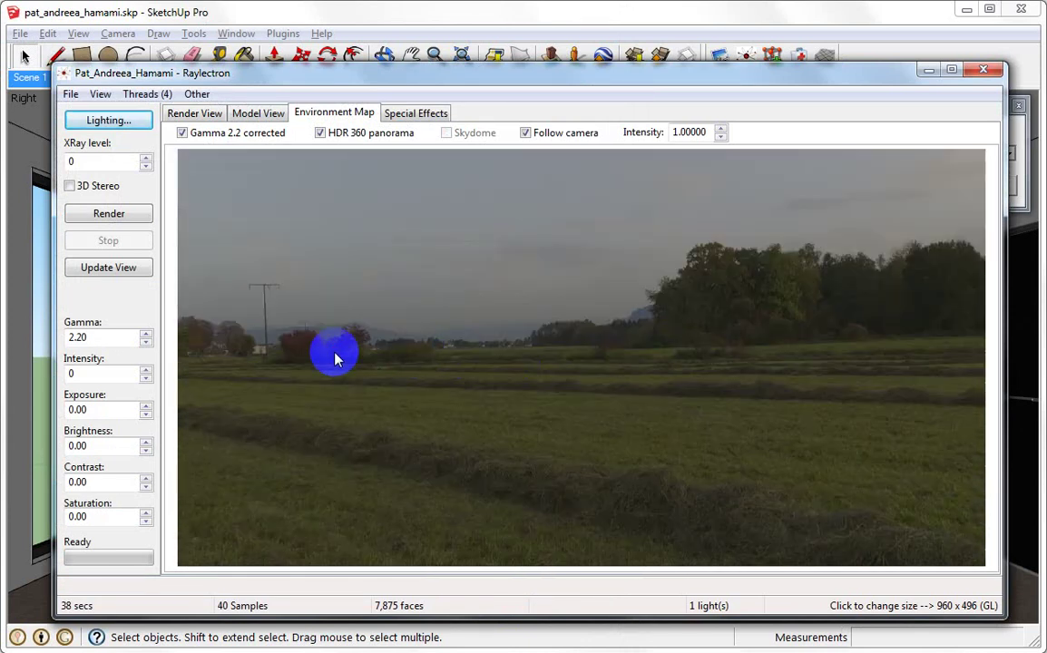
{"action": "mouse_move", "coordinate": [334, 359]}
{"action": "left_mouse_down"}
{"action": "mouse_move", "coordinate": [600, 350]}
{"action": "mouse_move", "coordinate": [612, 360]}
{"action": "mouse_move", "coordinate": [746, 363]}
{"action": "left_mouse_up"}
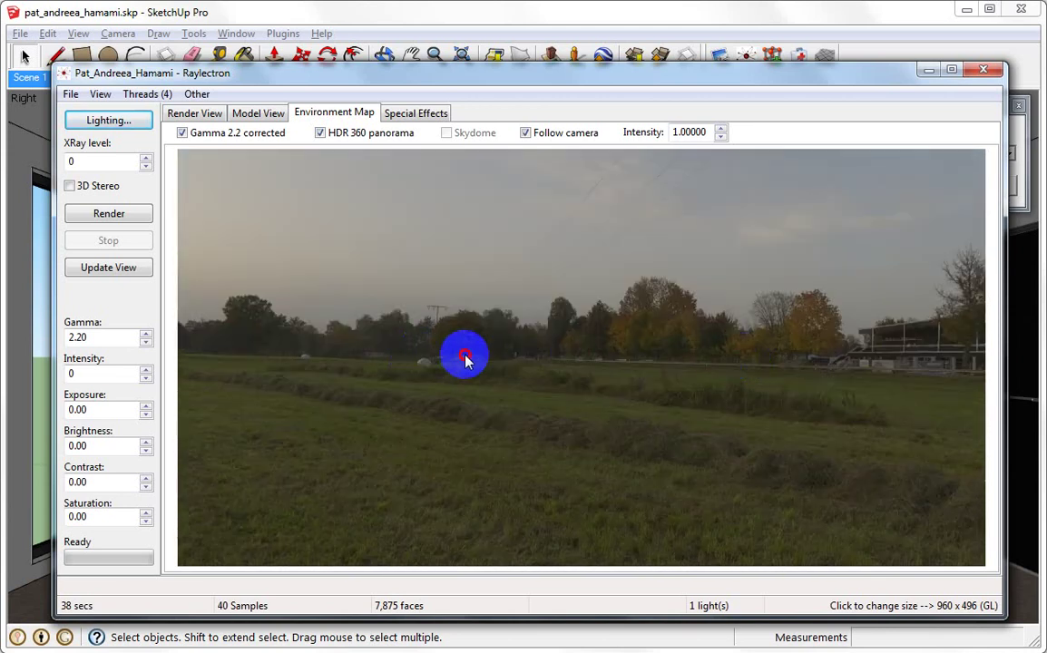
{"action": "left_click_drag", "start_coordinate": [465, 360], "coordinate": [533, 360]}
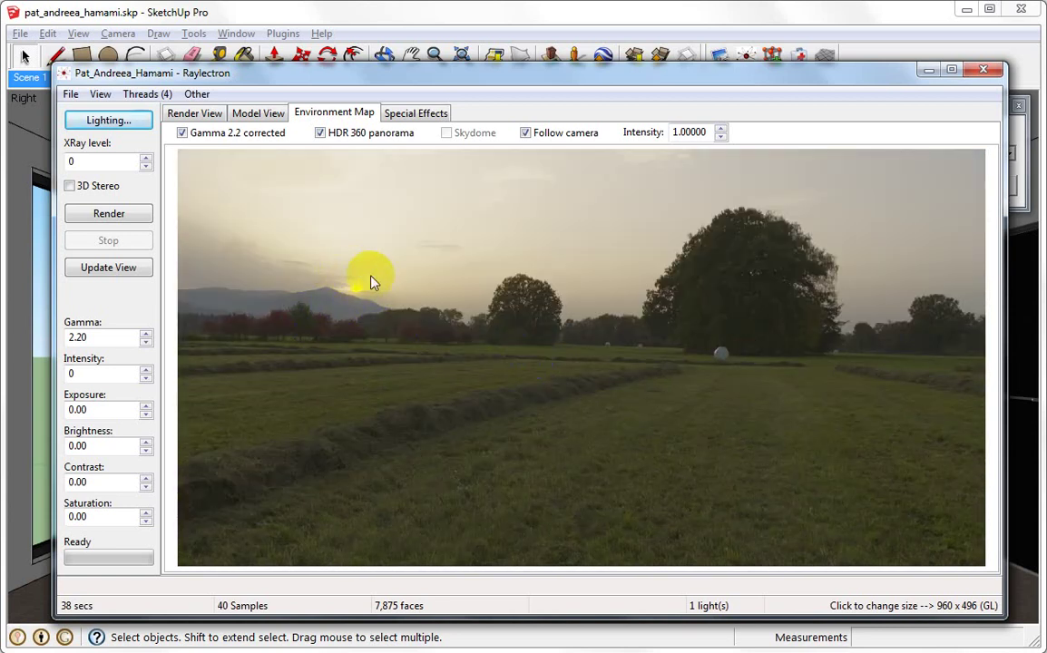
Nudge the field panorama slightly right, comparing it against the bedroom model preview.
{"action": "left_click", "coordinate": [262, 113]}
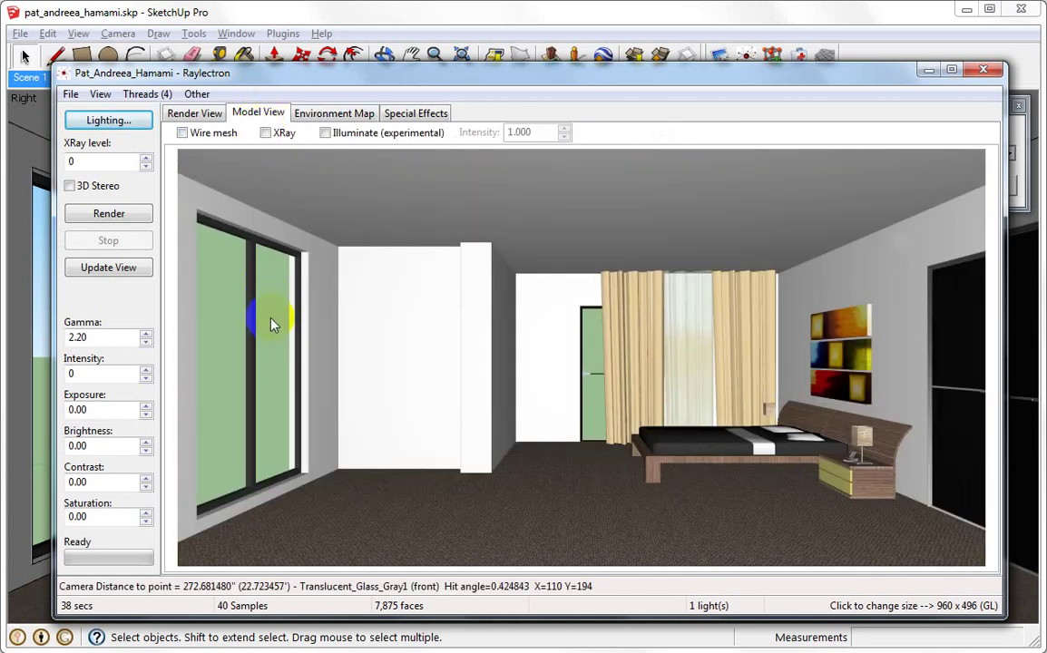
{"action": "left_click", "coordinate": [315, 114]}
{"action": "left_click_drag", "start_coordinate": [396, 269], "coordinate": [379, 263]}
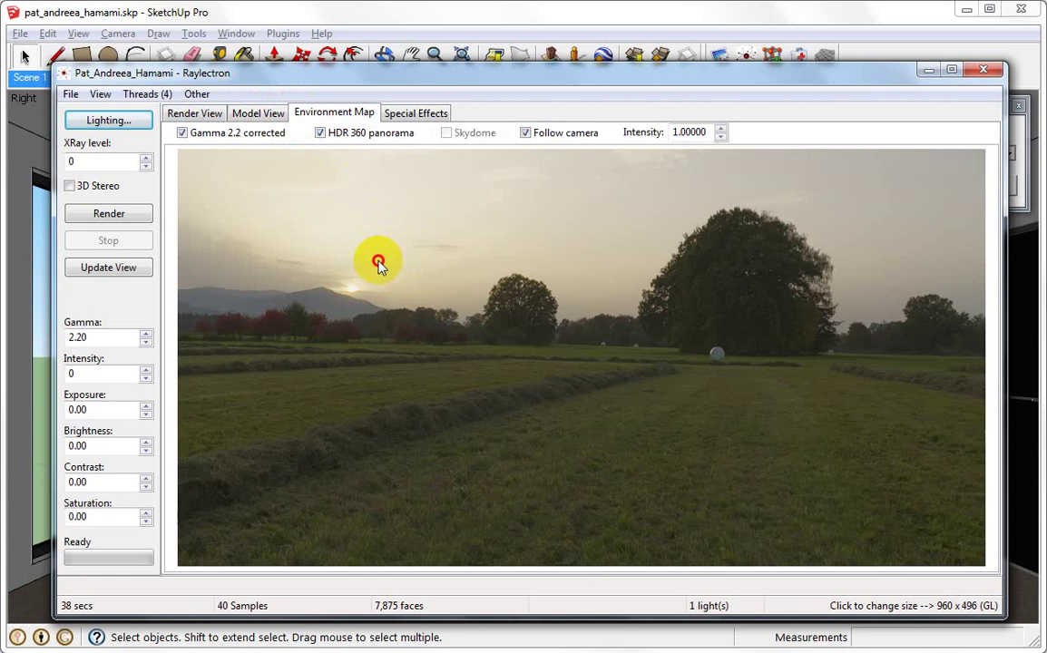
{"action": "left_click", "coordinate": [263, 114]}
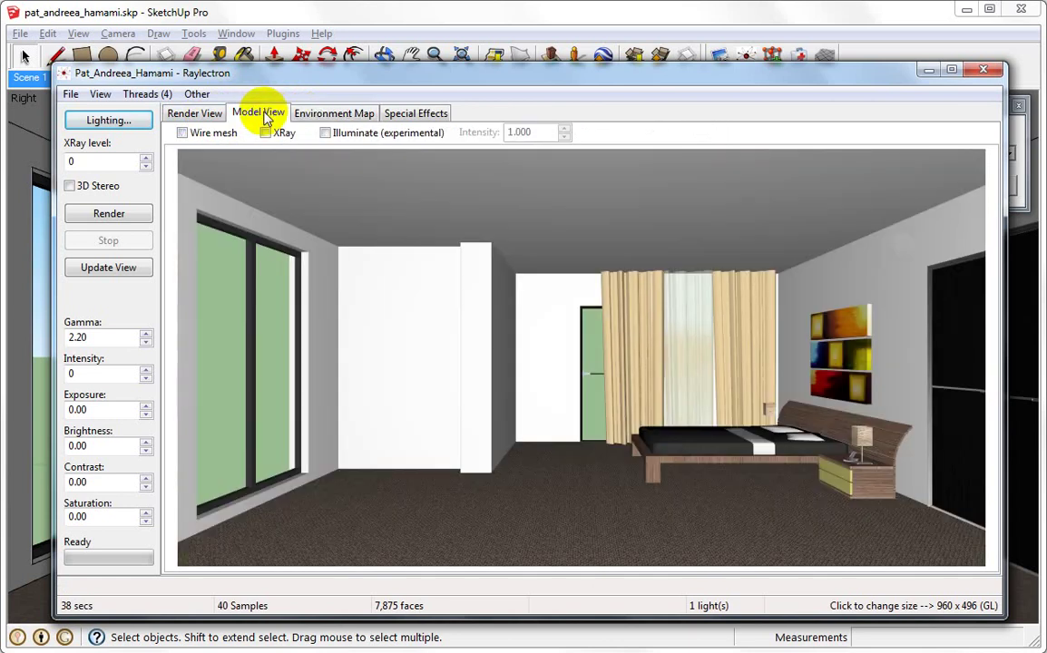
{"action": "left_click", "coordinate": [313, 113]}
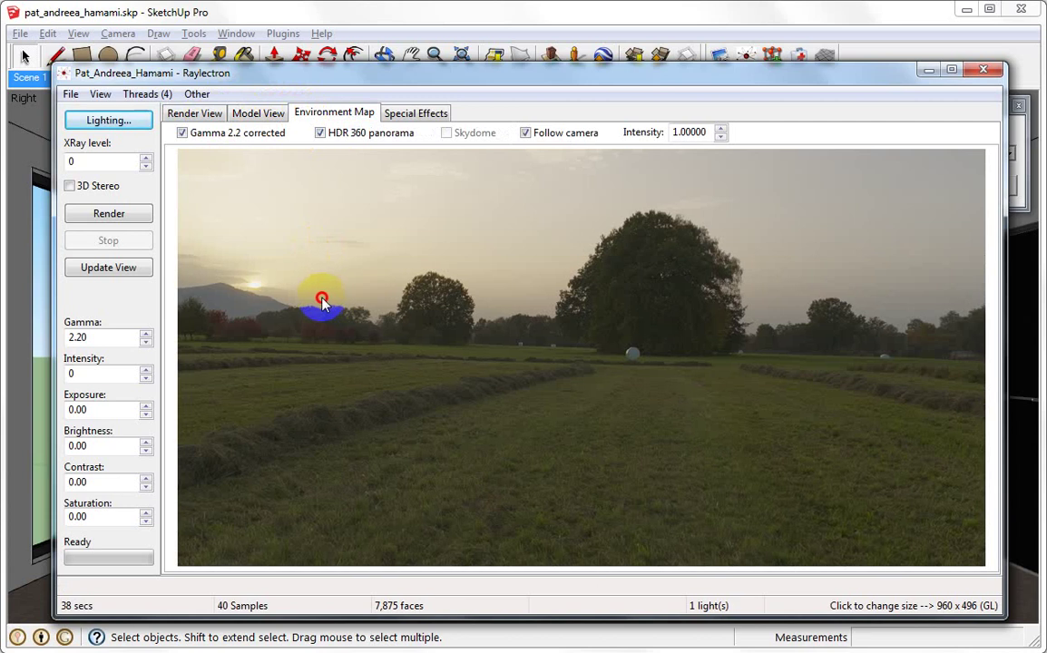
{"action": "left_click_drag", "start_coordinate": [320, 302], "coordinate": [322, 303]}
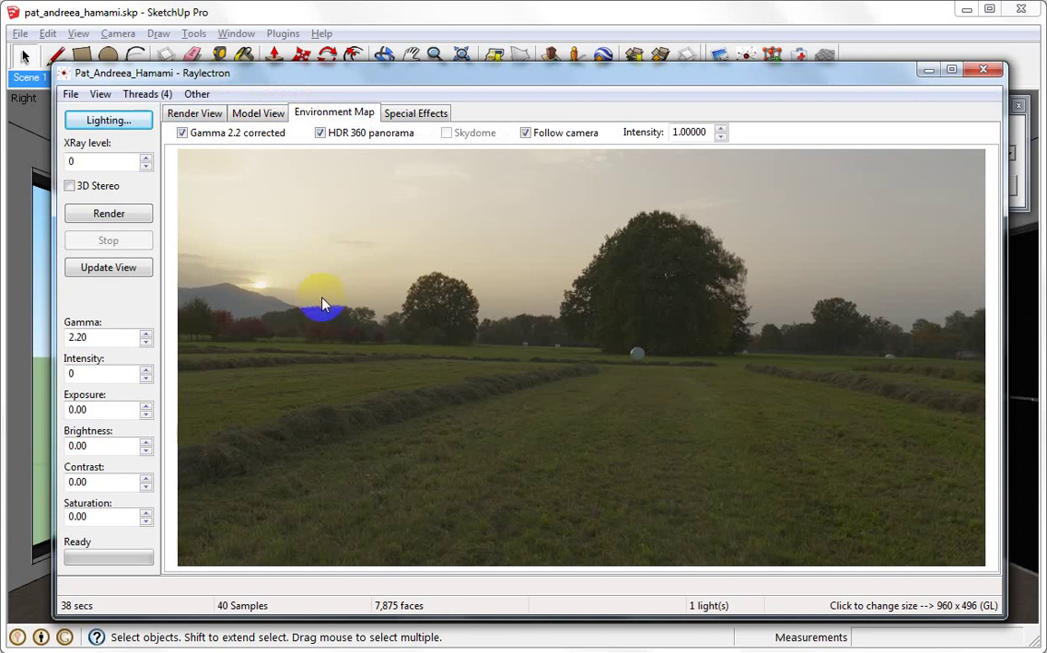
{"action": "left_click", "coordinate": [269, 115]}
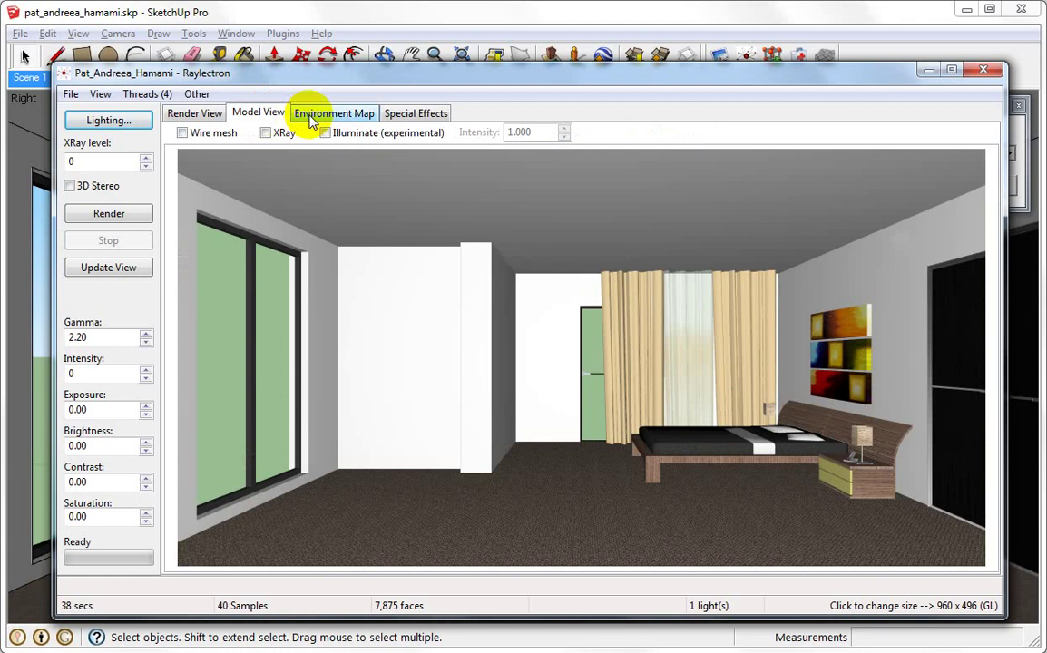
{"action": "left_click", "coordinate": [311, 122]}
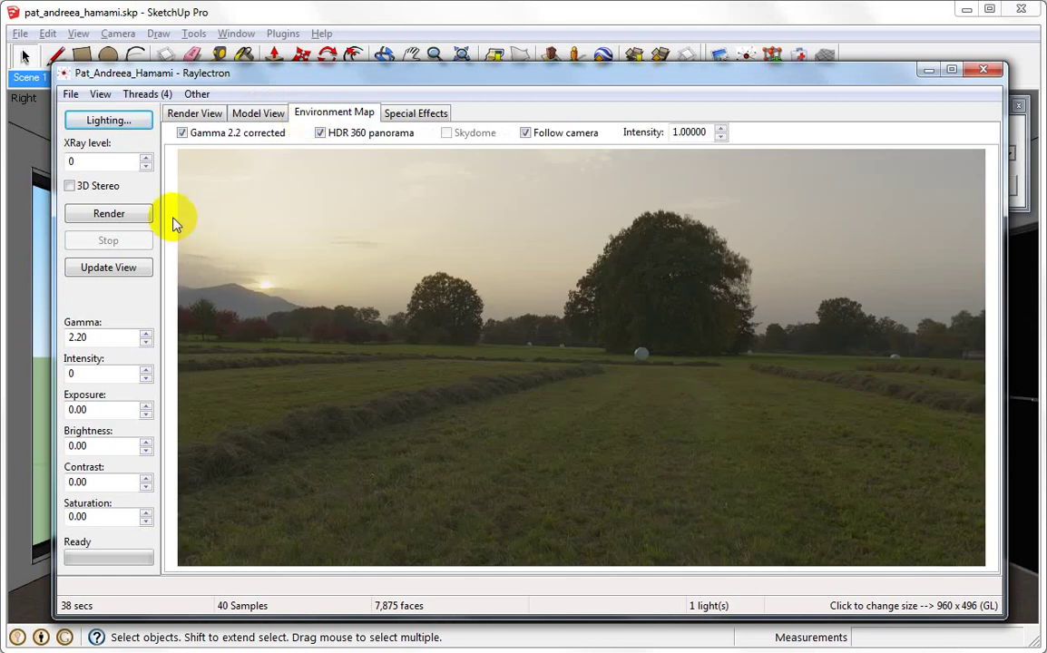
Make Environment (map) the sole light source and start rendering the bedroom.
{"action": "left_click", "coordinate": [127, 121]}
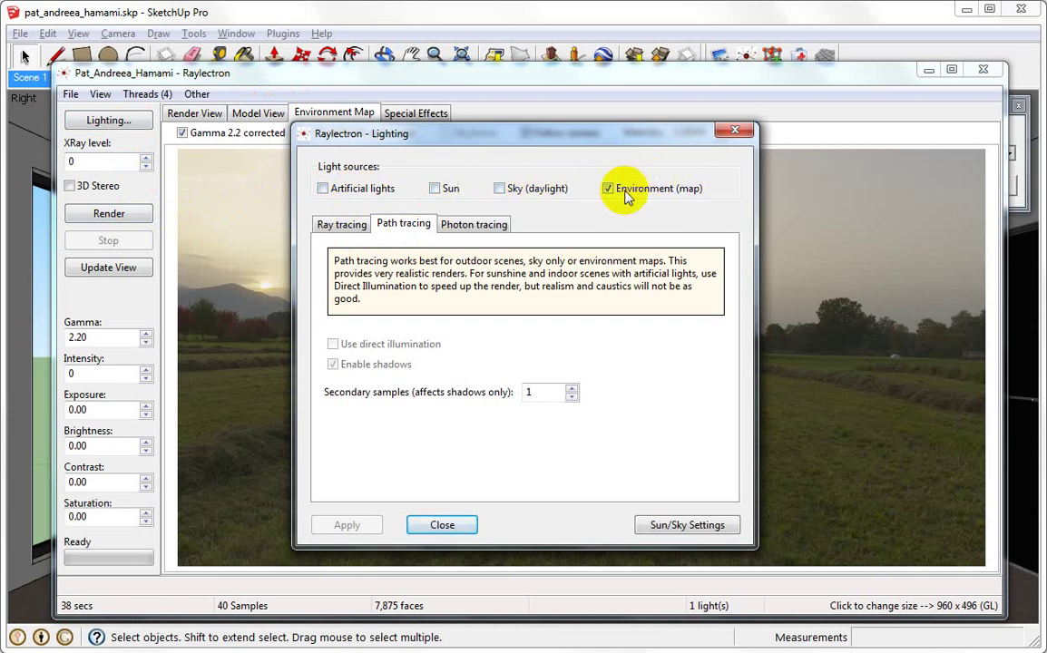
{"action": "left_click", "coordinate": [461, 527]}
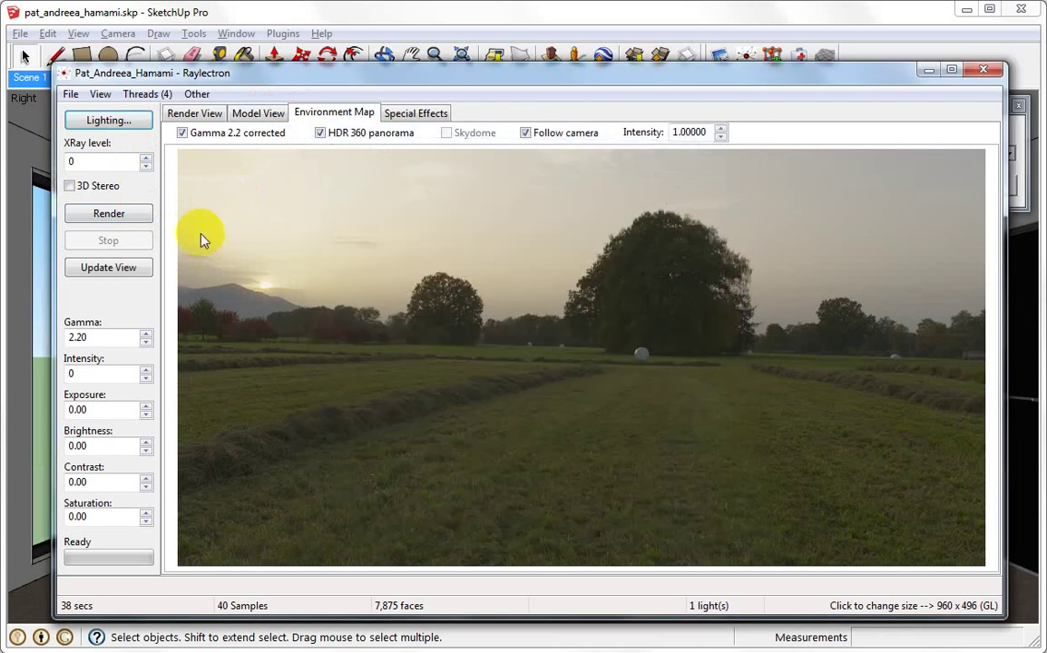
{"action": "left_click", "coordinate": [133, 215]}
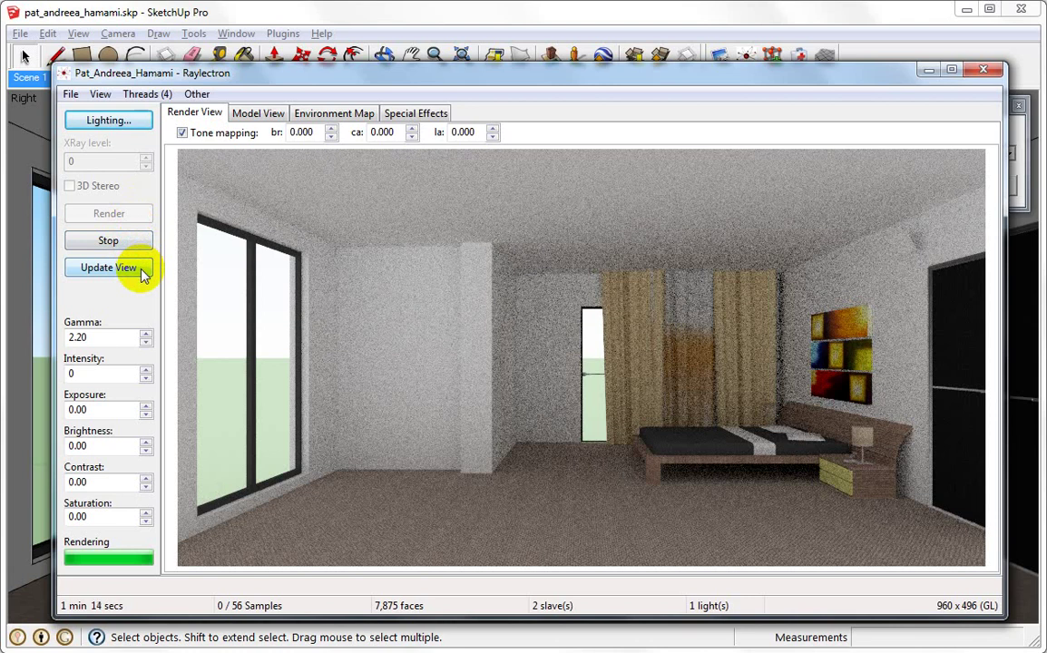
Refresh the render preview and stop the bedroom render at 56 samples.
{"action": "left_click", "coordinate": [108, 268]}
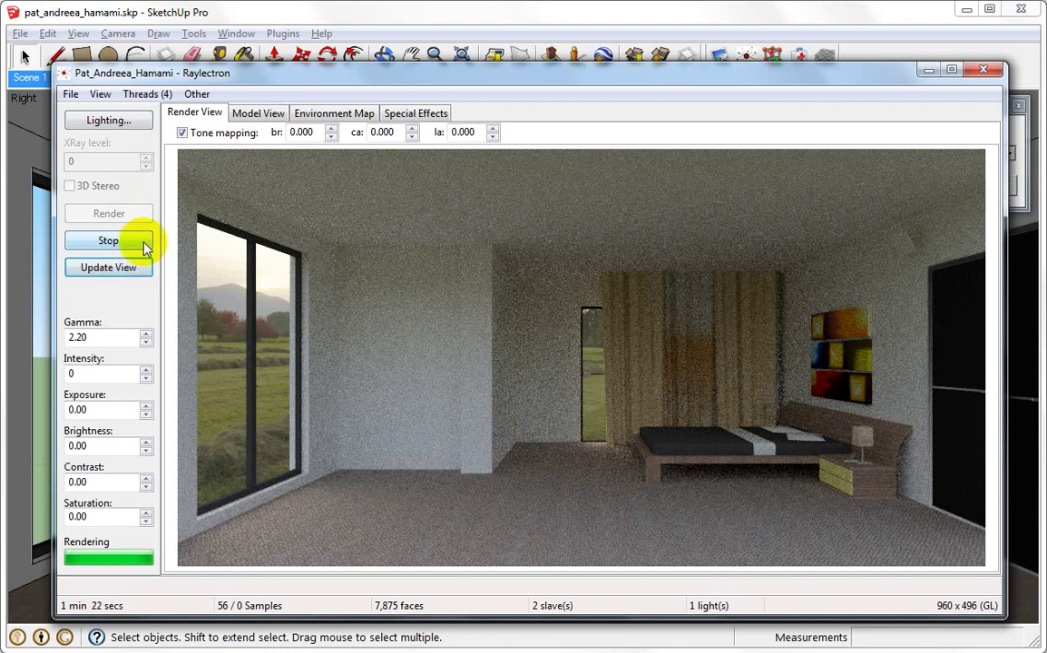
{"action": "left_click", "coordinate": [142, 241]}
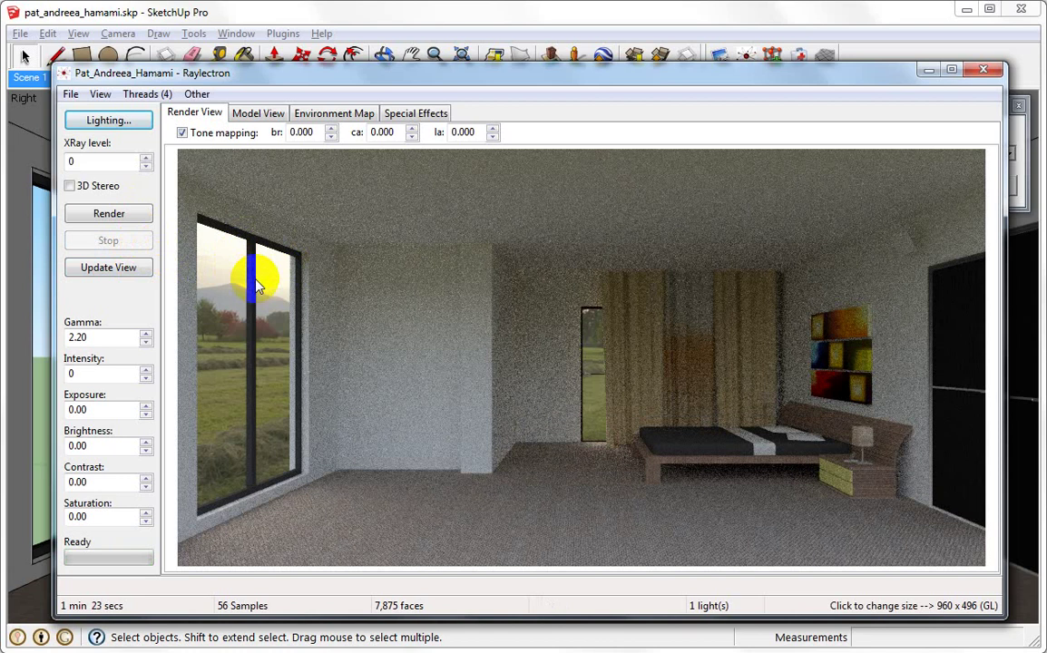
Set the environment map rotation to exactly 135° so the tree line and power pole face the windows.
{"action": "left_click", "coordinate": [328, 116]}
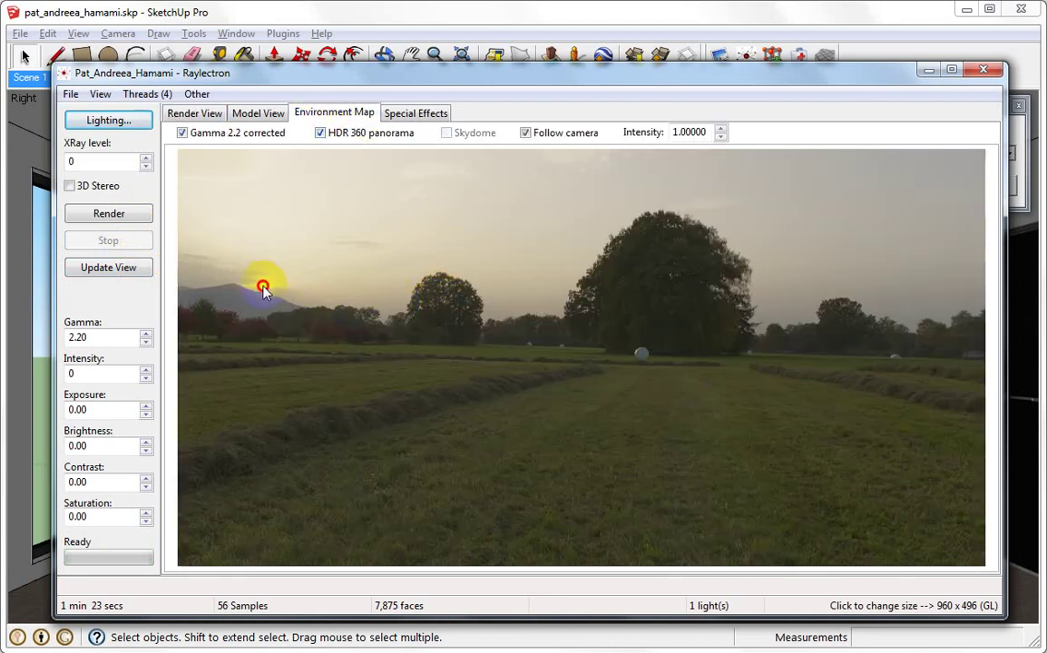
{"action": "left_click", "coordinate": [363, 288]}
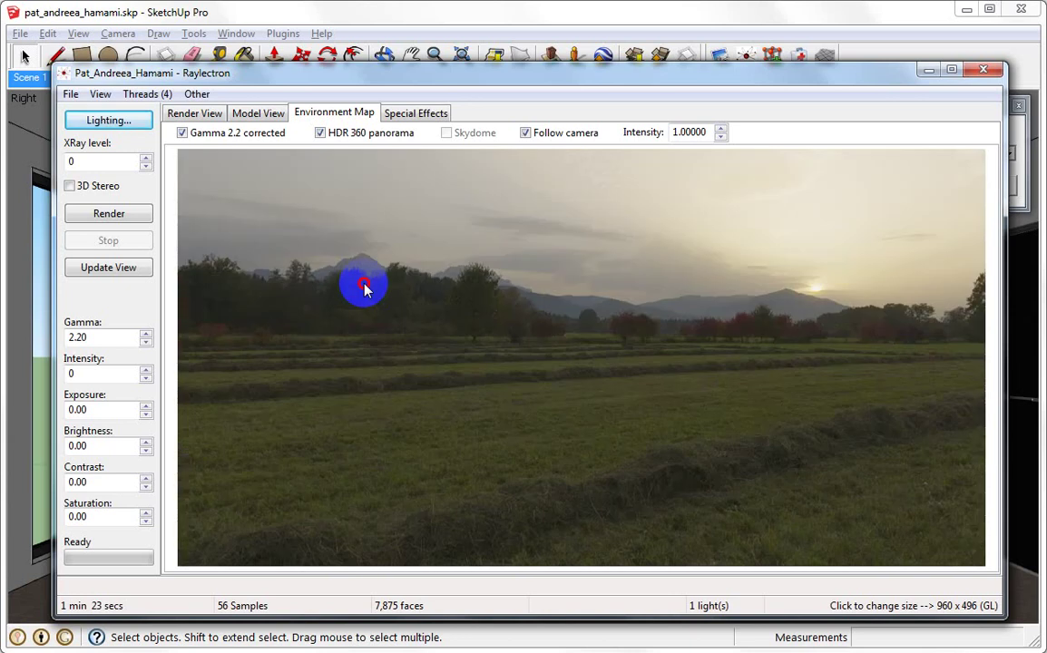
{"action": "left_click_drag", "start_coordinate": [363, 288], "coordinate": [333, 226]}
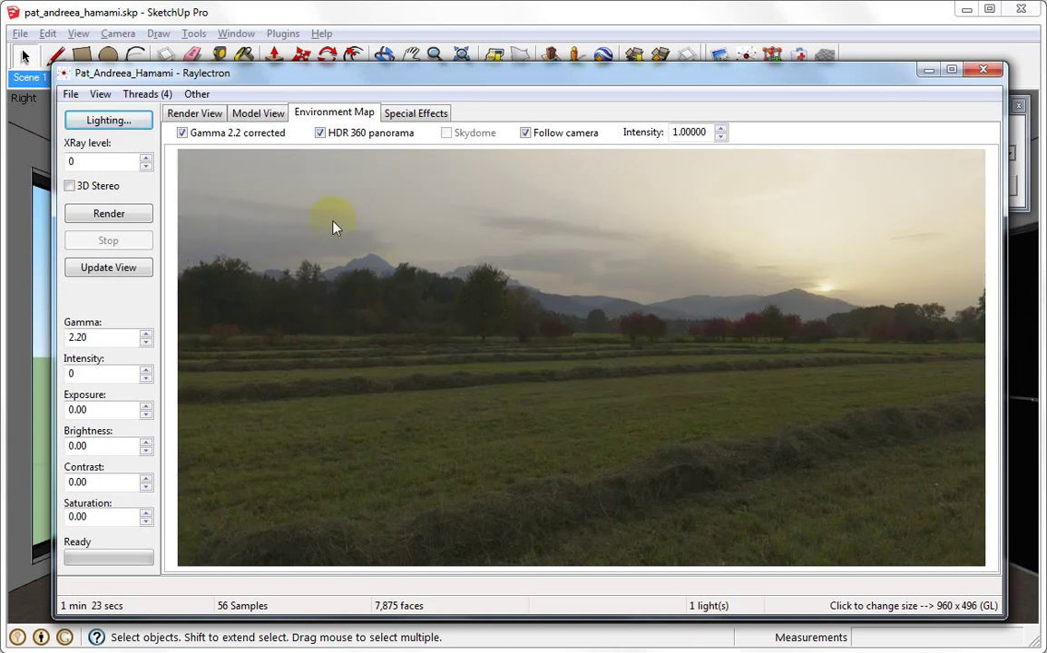
{"action": "left_click", "coordinate": [100, 94]}
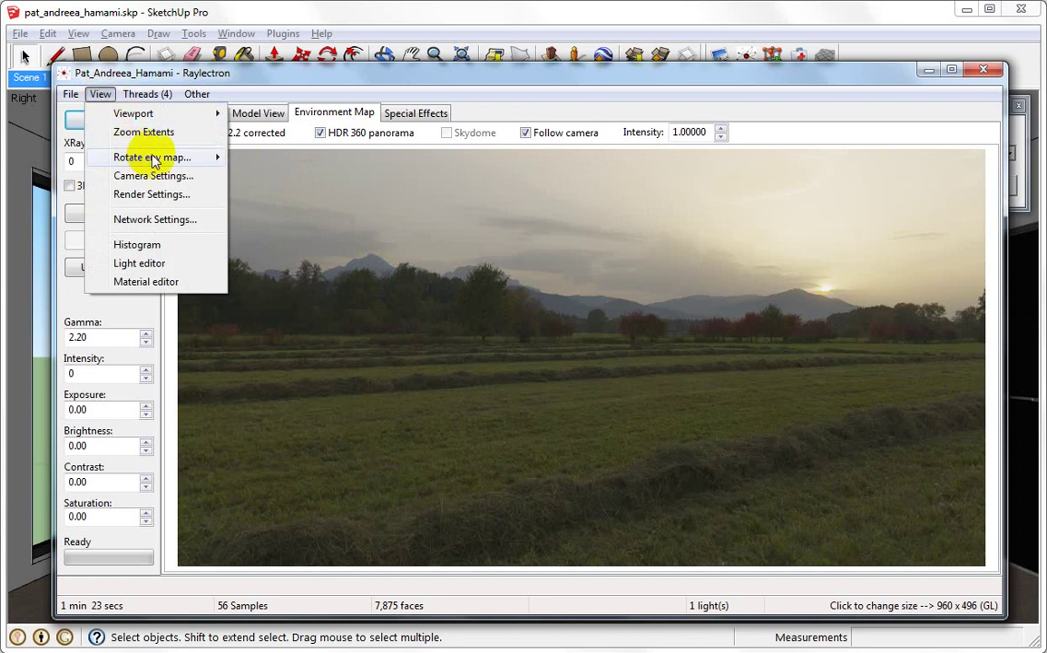
{"action": "mouse_move", "coordinate": [152, 156]}
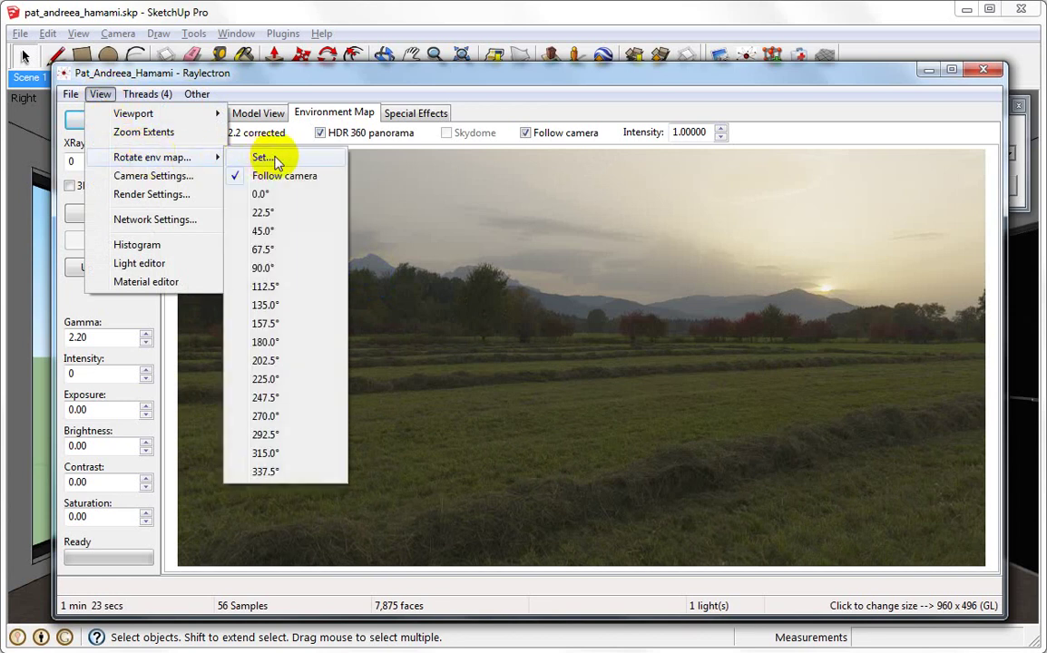
{"action": "left_click", "coordinate": [277, 159]}
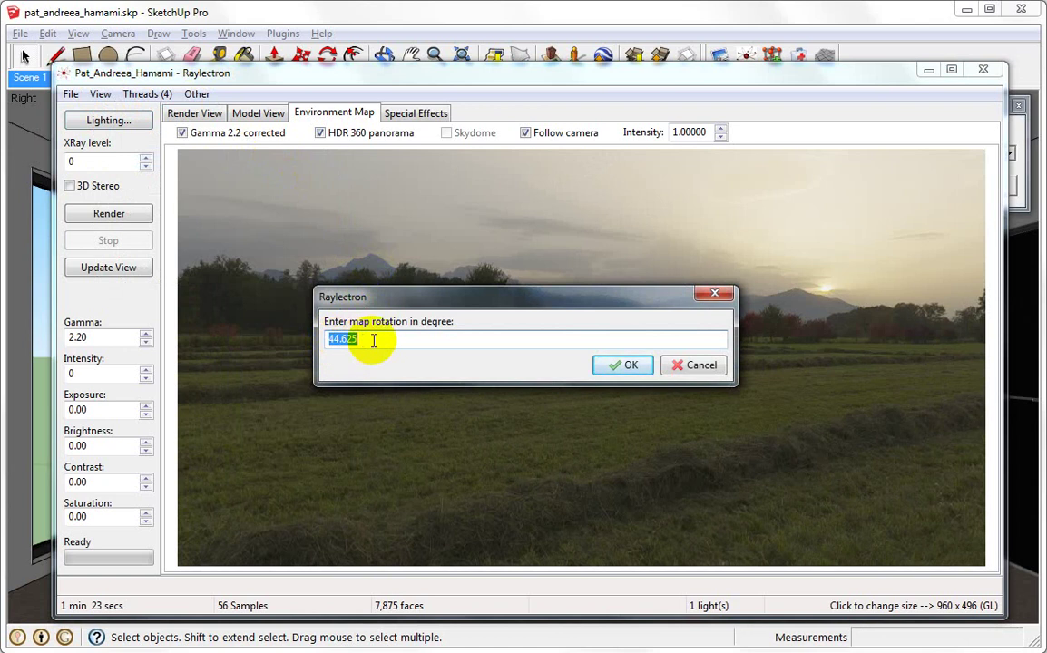
{"action": "type", "text": "1"}
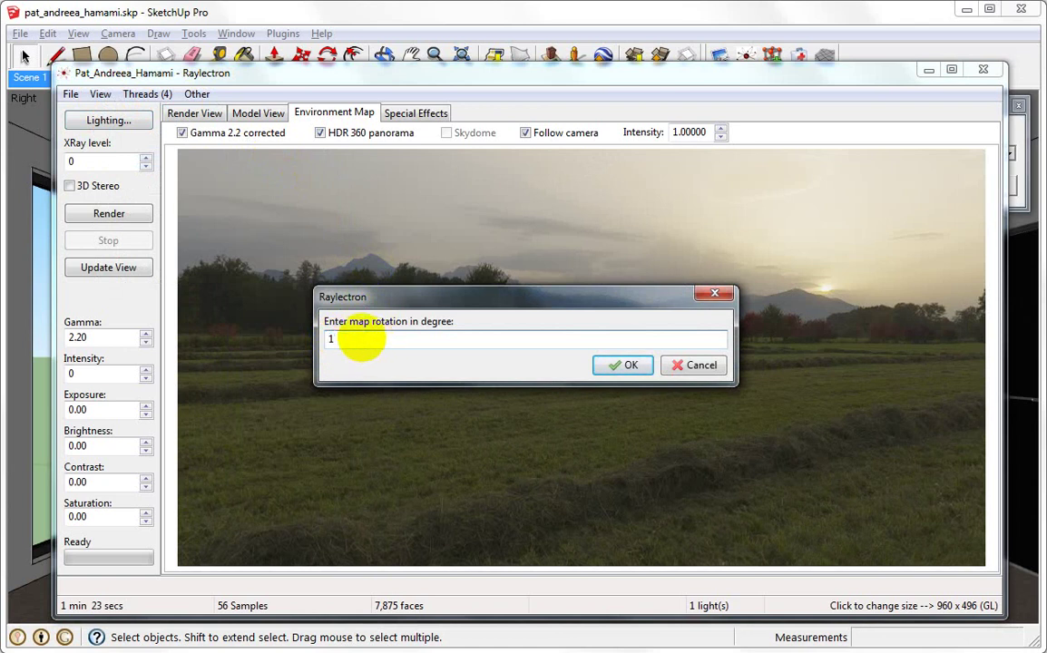
{"action": "type", "text": "35"}
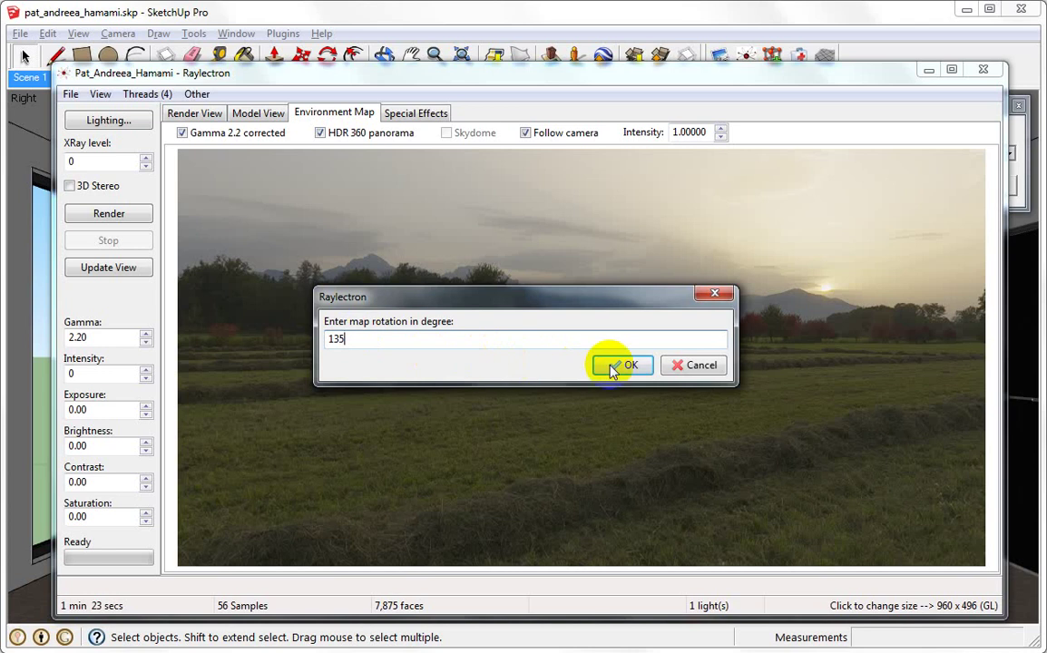
{"action": "left_click", "coordinate": [626, 366]}
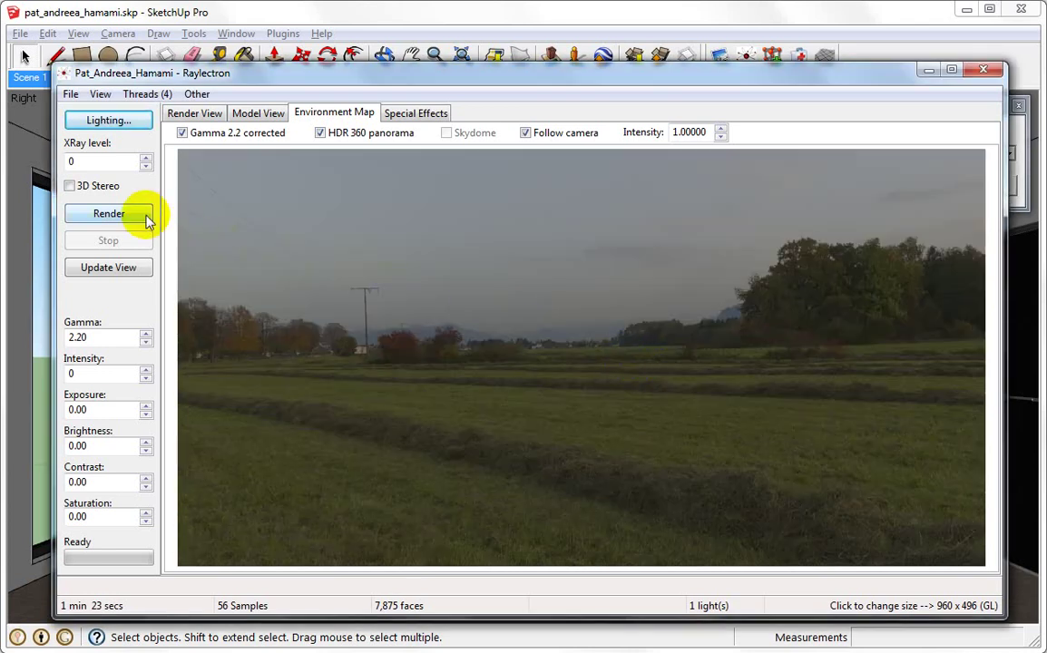
Re-render the bedroom with the 135° panorama and stop it at 120 samples.
{"action": "left_click", "coordinate": [109, 214]}
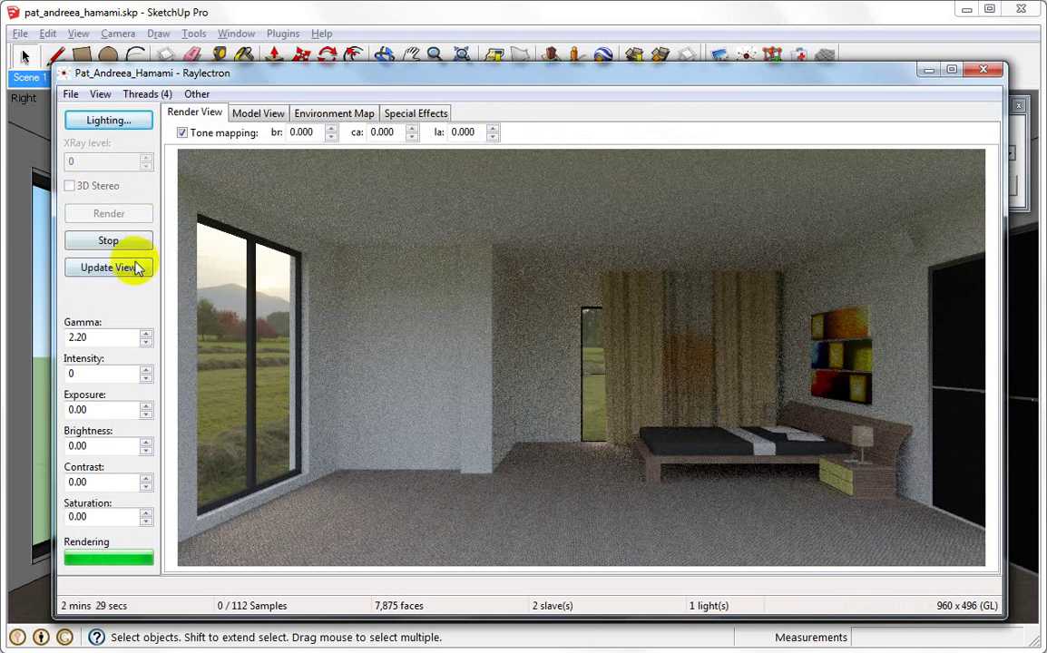
{"action": "left_click", "coordinate": [143, 270]}
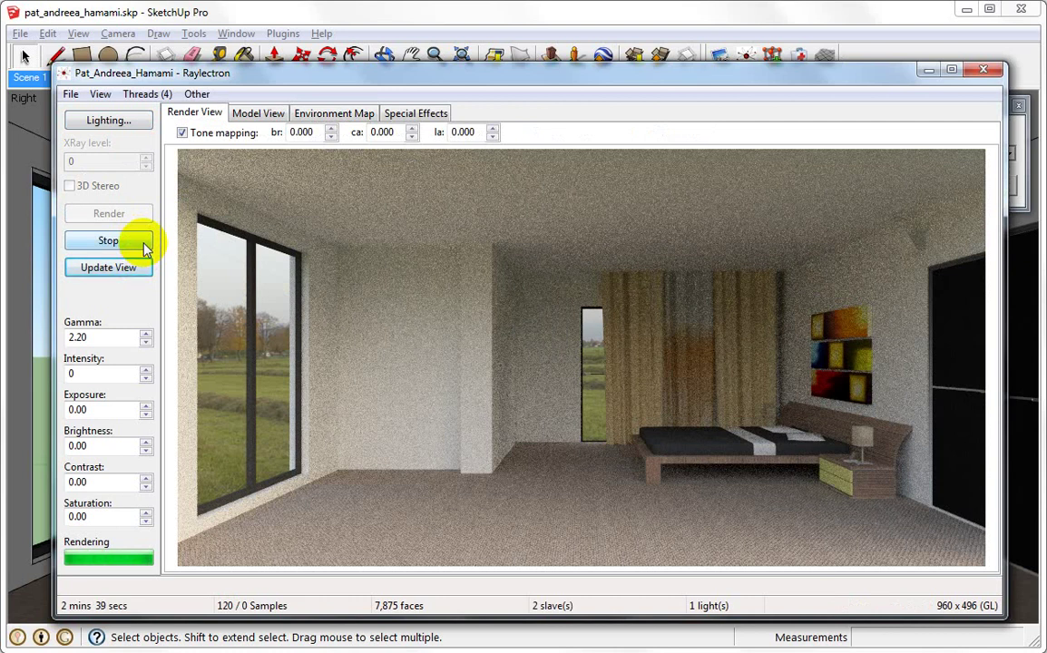
{"action": "left_click", "coordinate": [71, 96]}
{"action": "left_click", "coordinate": [71, 96]}
{"action": "left_click", "coordinate": [121, 242]}
{"action": "left_click", "coordinate": [70, 95]}
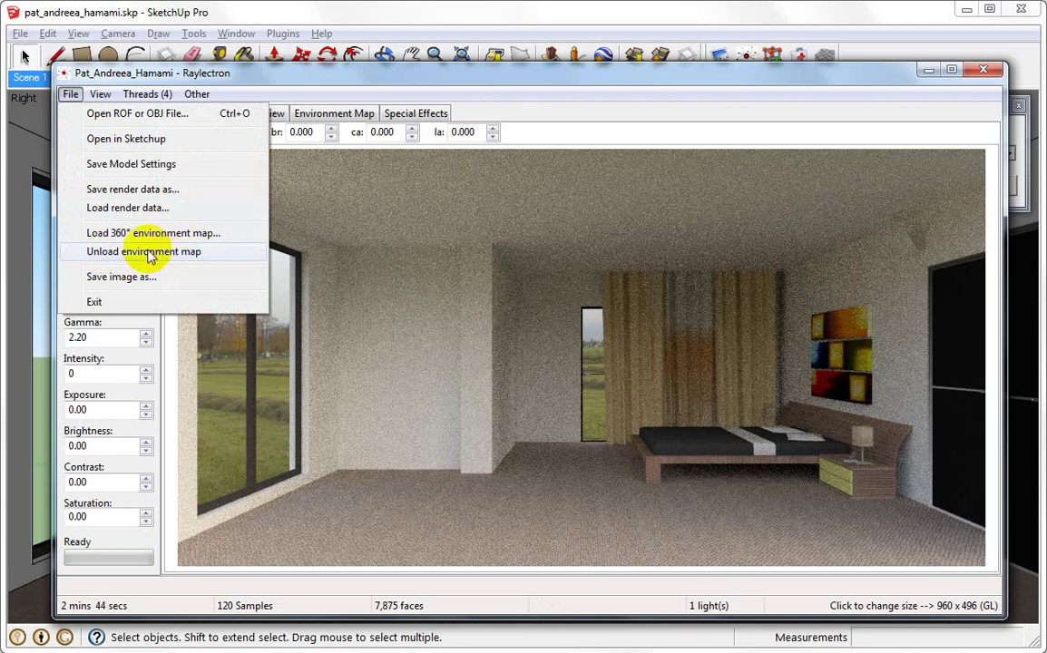
Enter a Saturation of -1 to turn the finished render greyscale.
{"action": "left_click", "coordinate": [524, 114]}
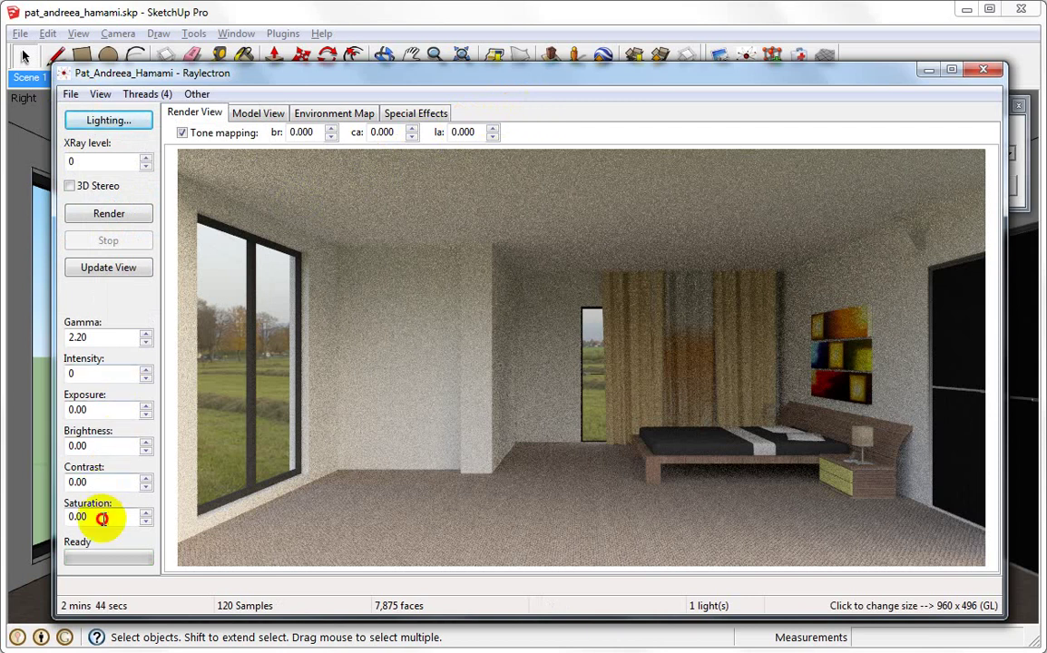
{"action": "left_click_drag", "start_coordinate": [77, 518], "coordinate": [103, 519]}
{"action": "type", "text": "-1"}
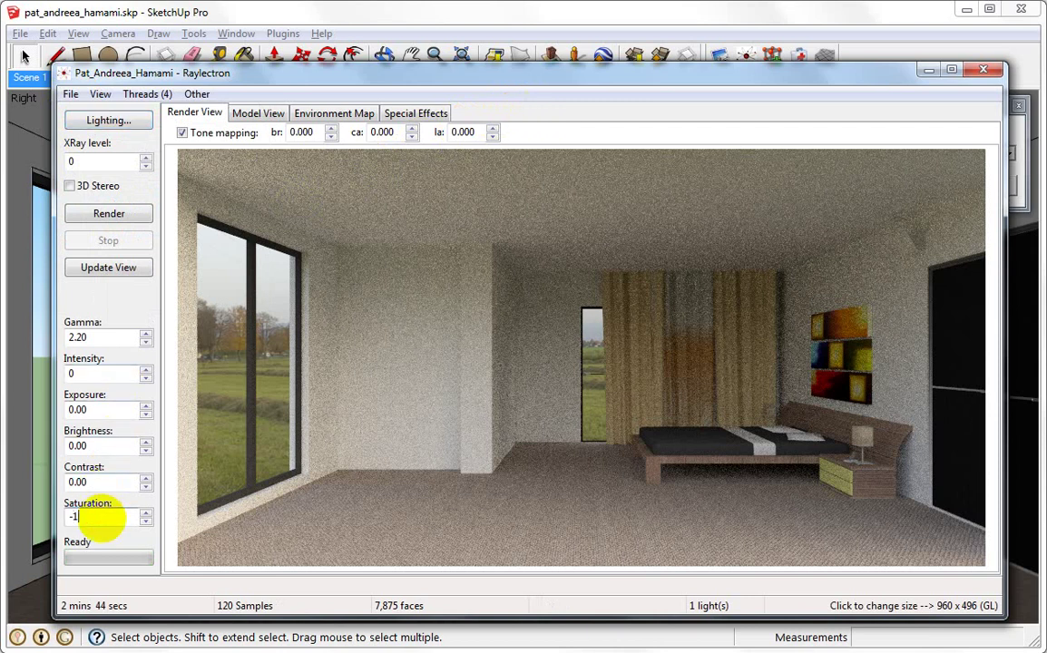